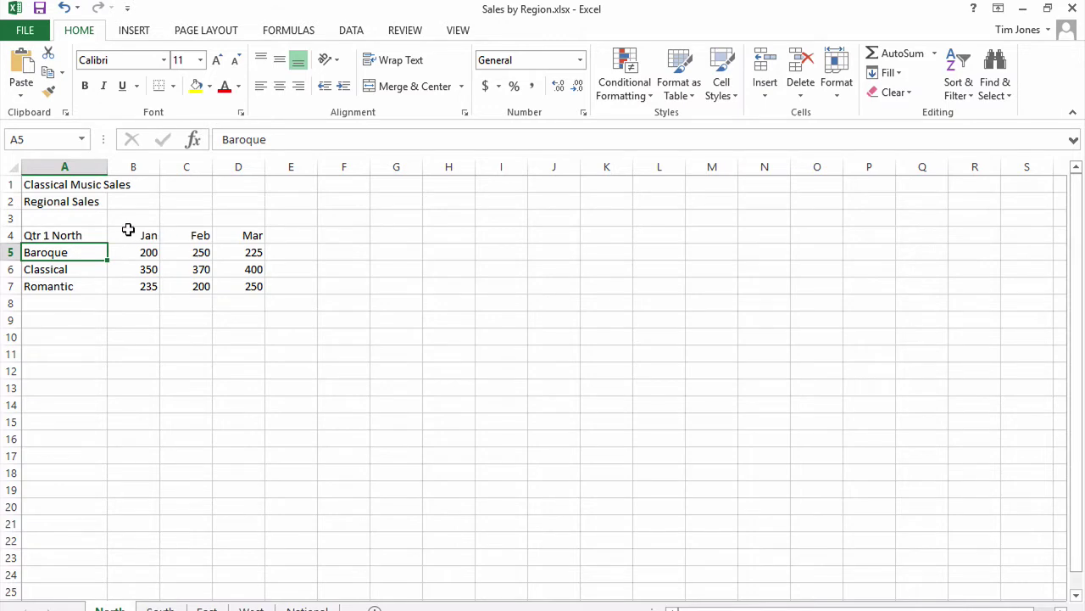
# - Check the month headings and style labels across the North, South, East and West sheets
pyautogui.moveTo(132, 234); pyautogui.dragTo(254, 234)
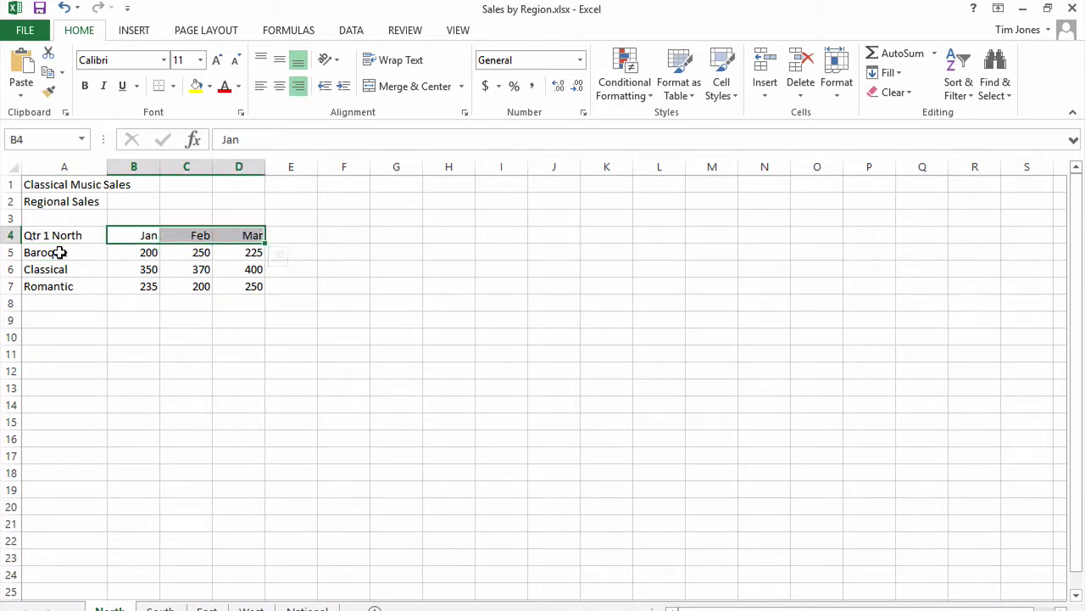
pyautogui.moveTo(59, 252); pyautogui.dragTo(59, 286)
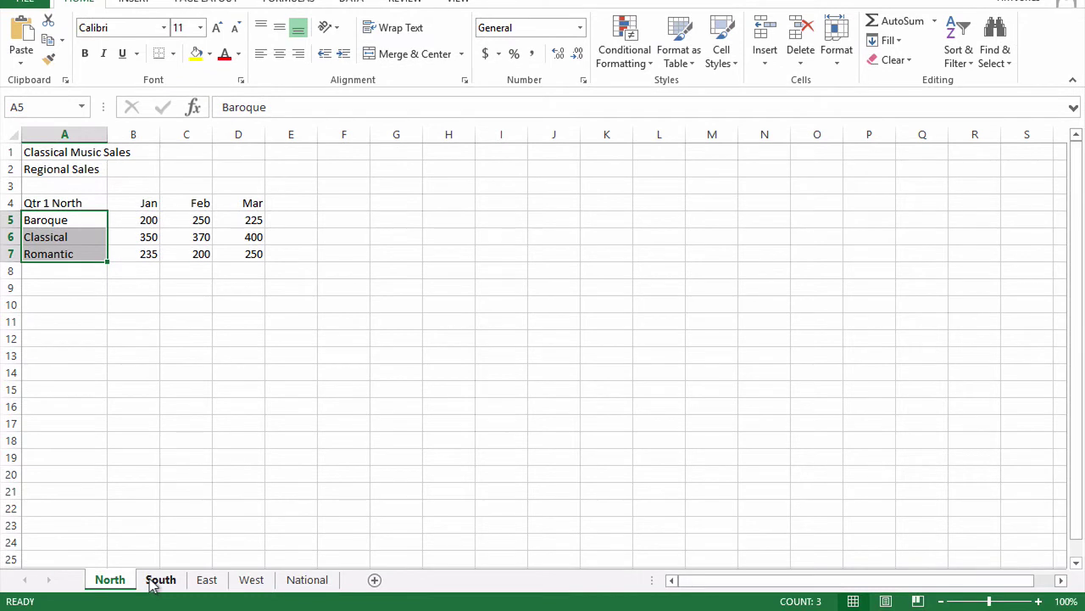
pyautogui.click(161, 580)
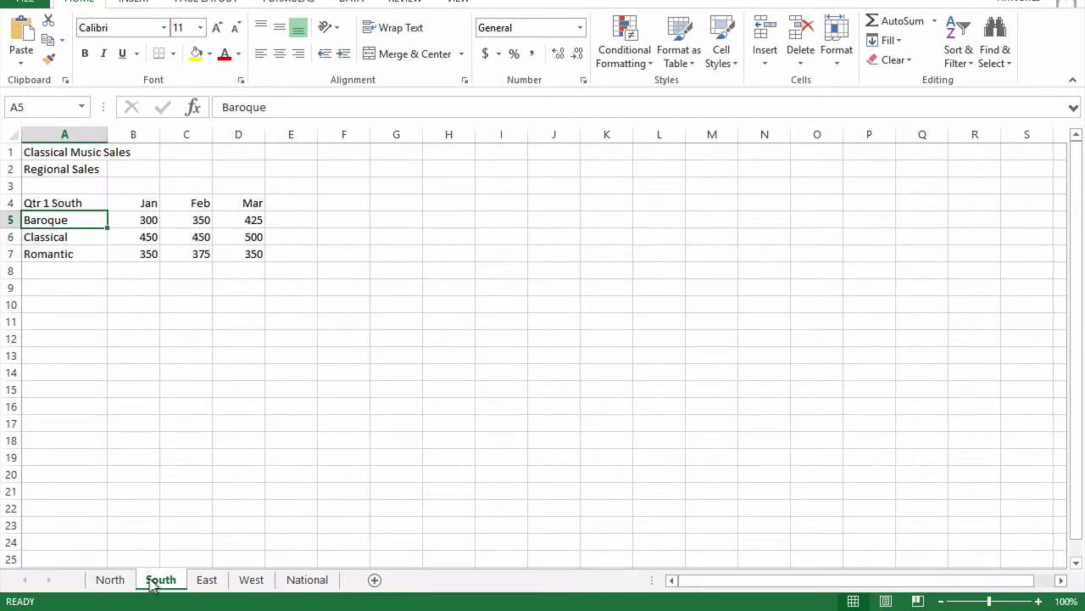
pyautogui.click(196, 584)
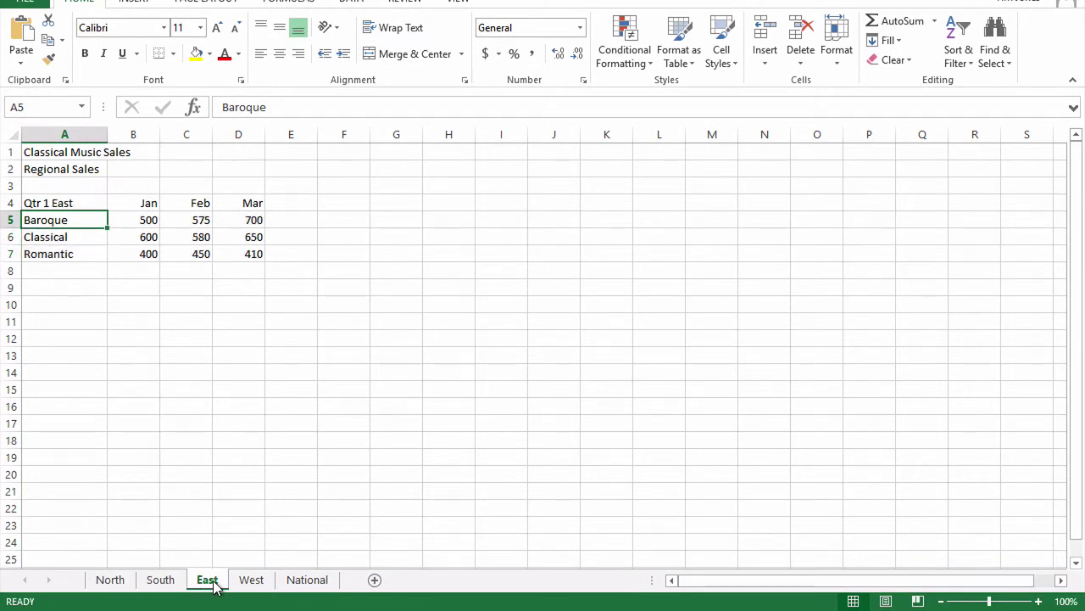
pyautogui.click(243, 584)
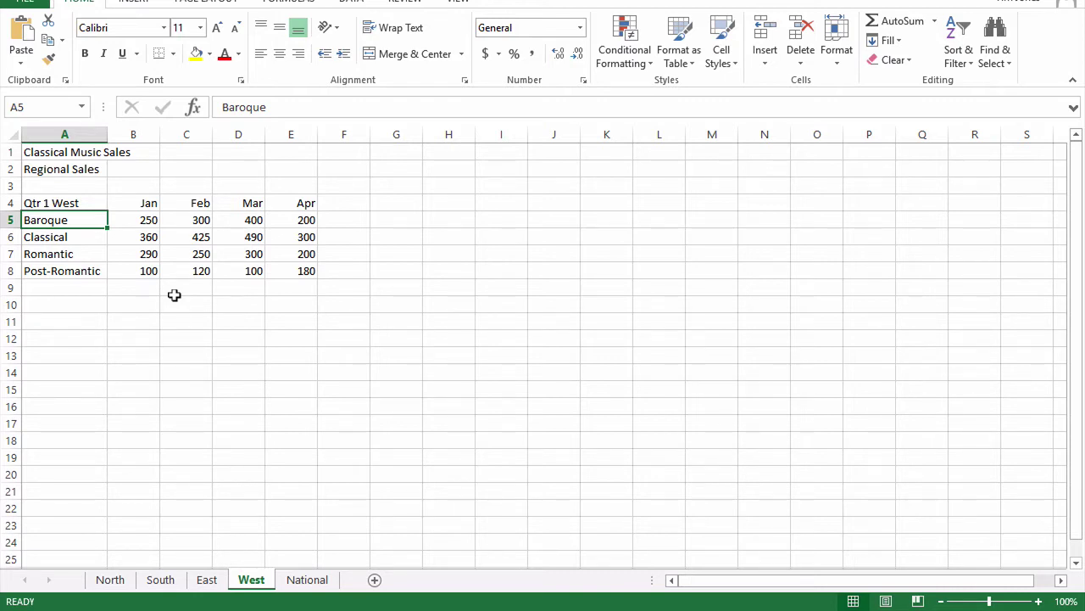
pyautogui.click(146, 199)
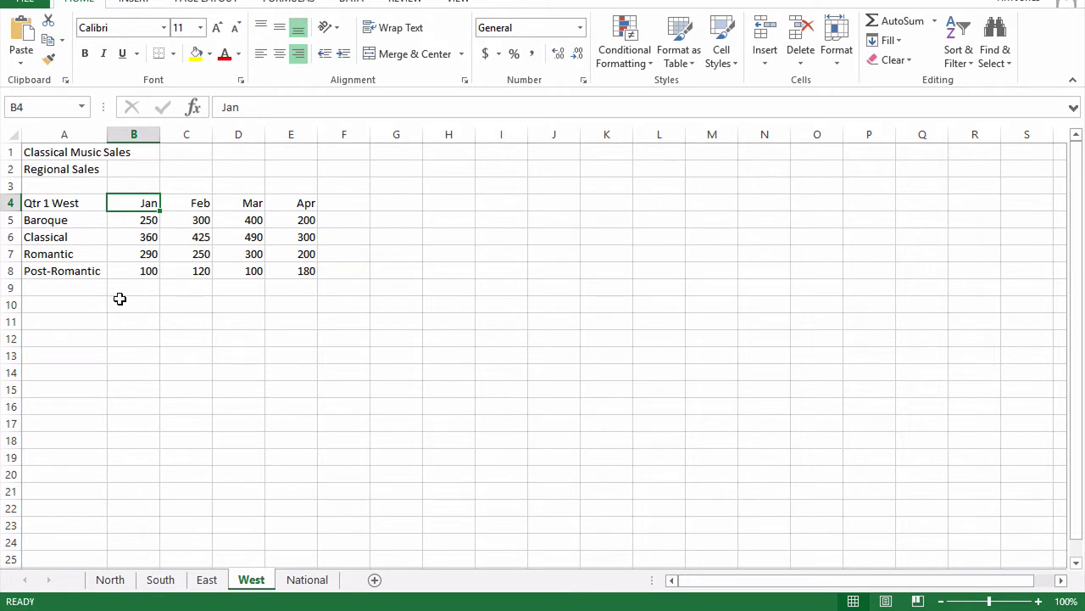
pyautogui.click(106, 580)
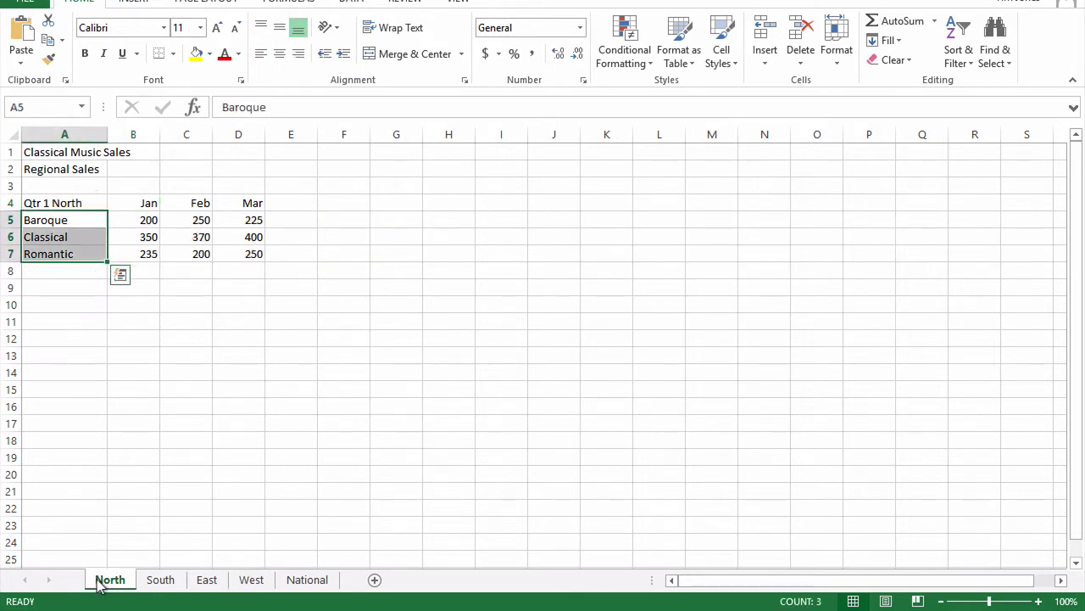
# - From cell B5 on North, launch the PivotTable and PivotChart Wizard with Alt, D, P
pyautogui.click(135, 217)
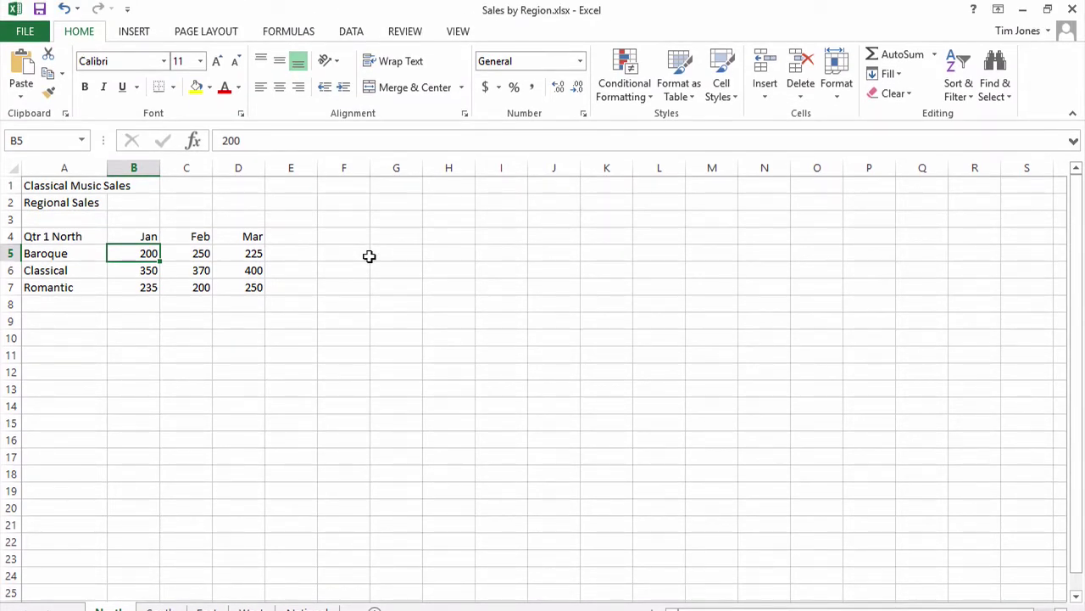
pyautogui.press('alt')
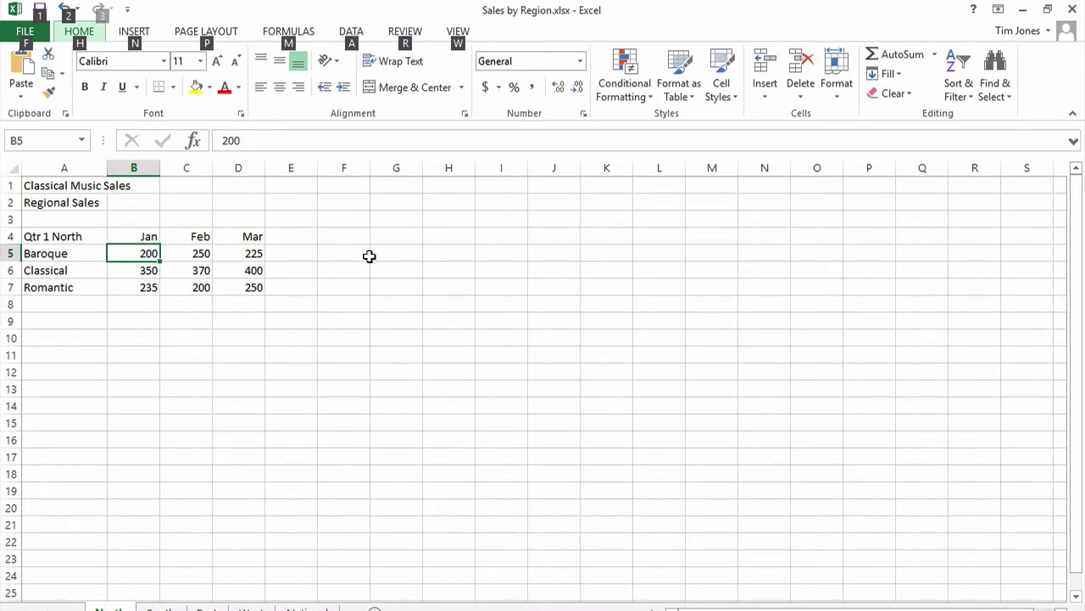
pyautogui.press('d')
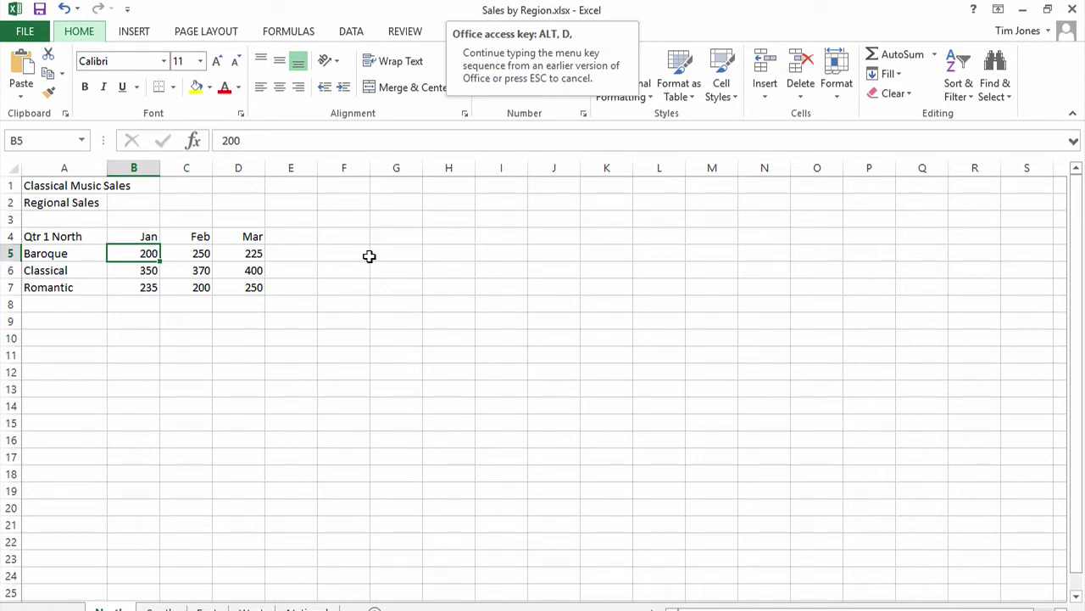
pyautogui.press('p')
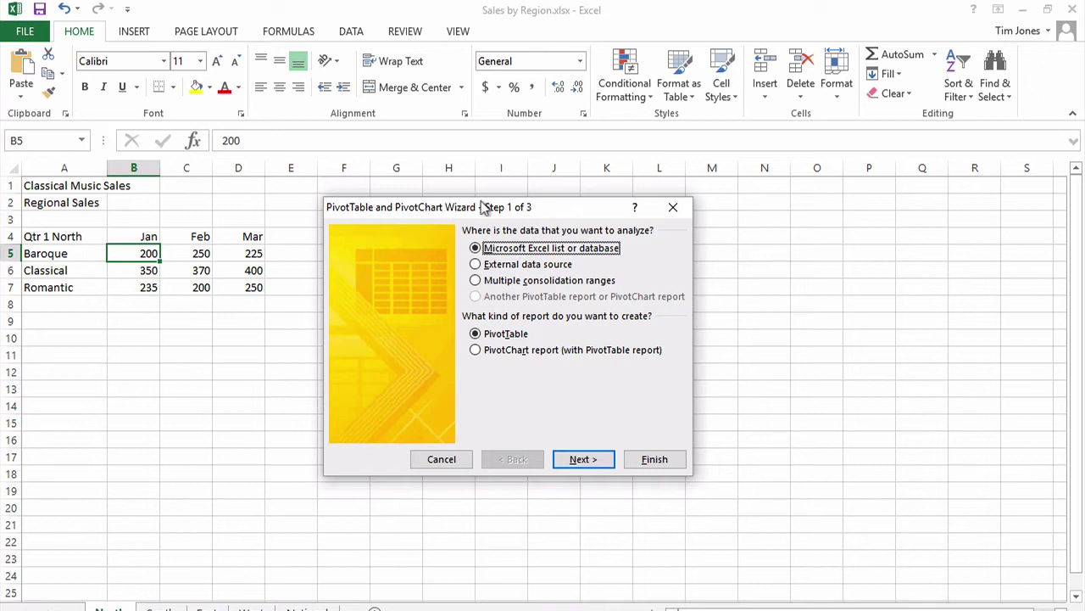
# - Choose Multiple consolidation ranges with a single page field created automatically
pyautogui.click(469, 284)
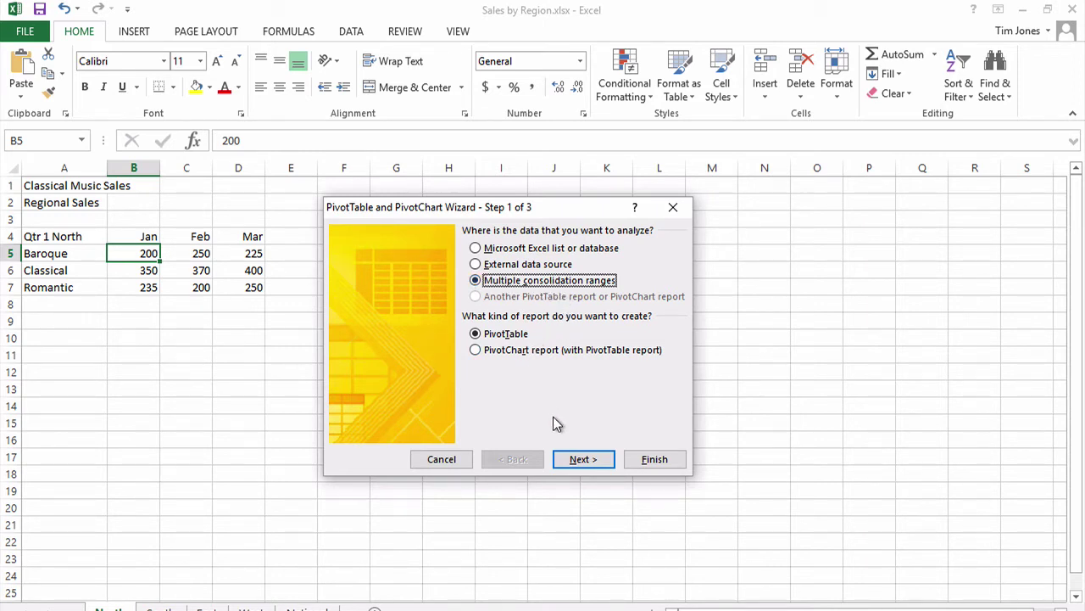
pyautogui.click(577, 460)
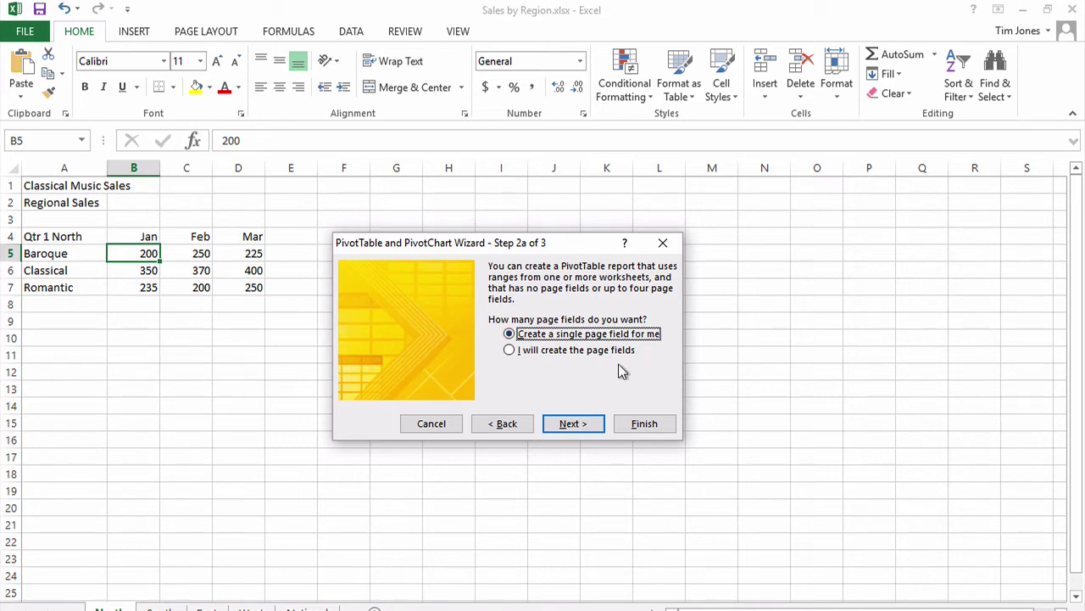
pyautogui.click(565, 424)
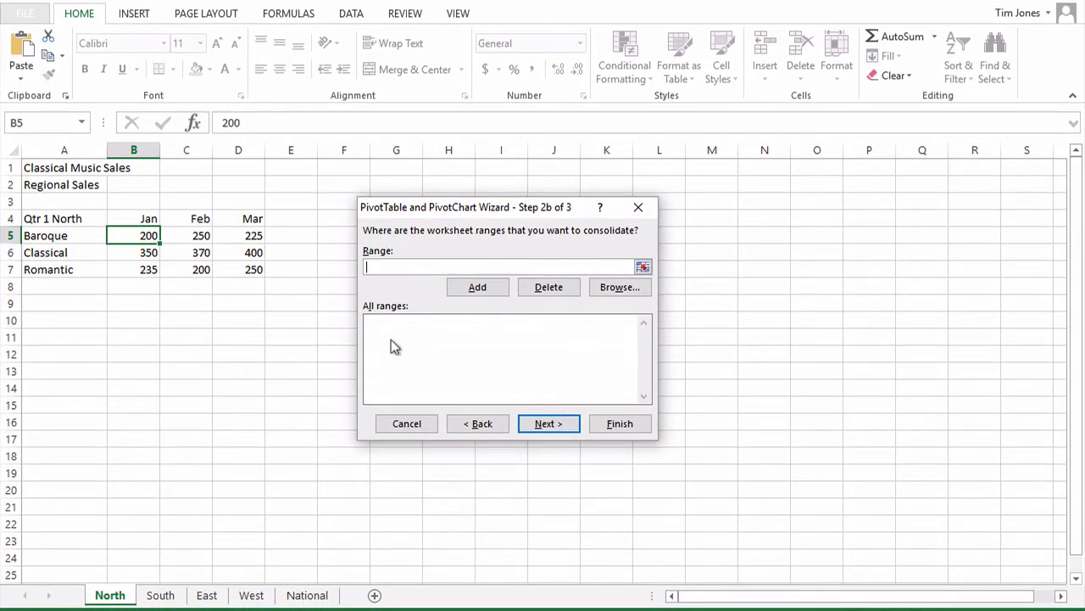
# - Add the A4:D7 tables from the North, South and East sheets as consolidation ranges
pyautogui.moveTo(51, 218); pyautogui.dragTo(249, 266)
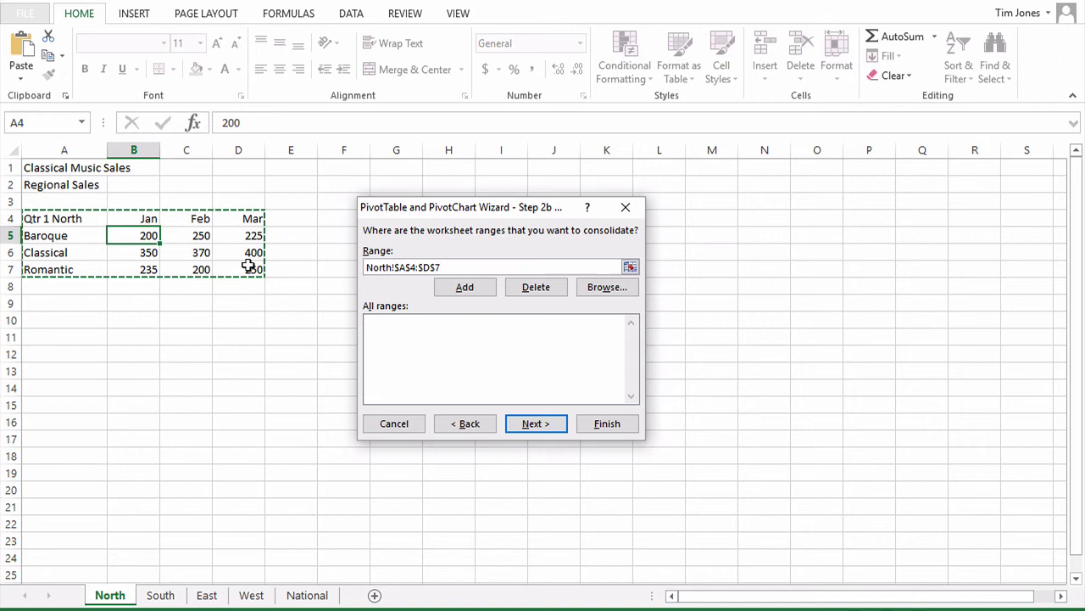
pyautogui.click(471, 291)
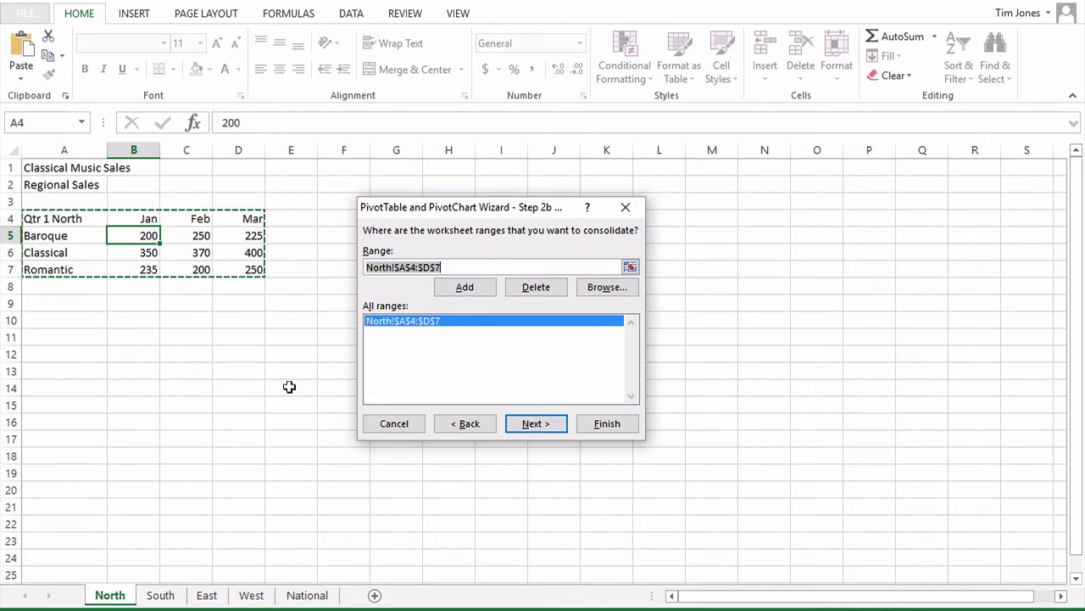
pyautogui.click(160, 596)
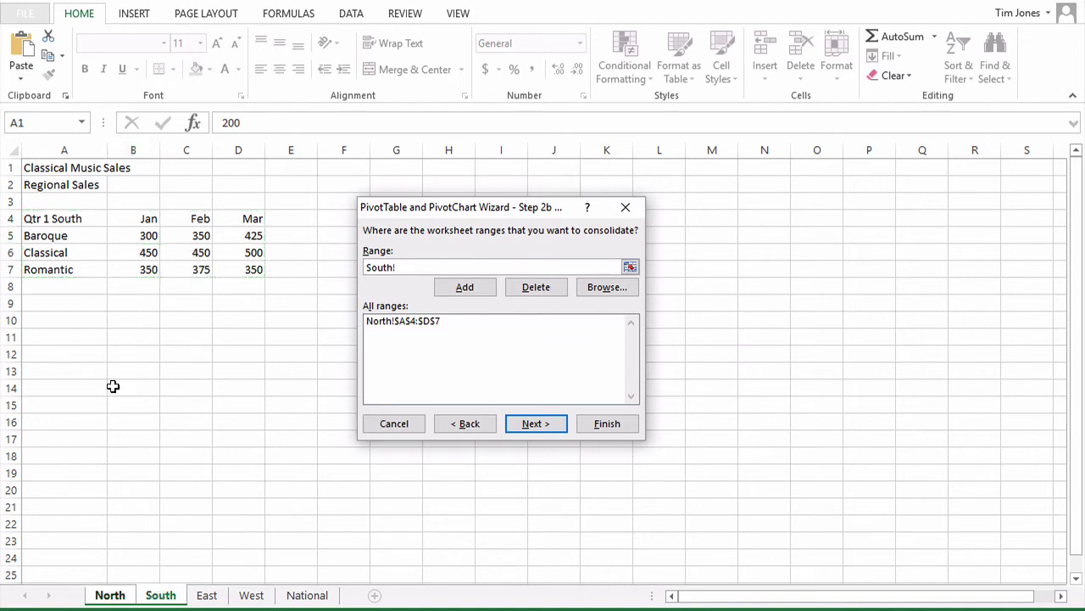
pyautogui.moveTo(49, 217); pyautogui.dragTo(243, 265)
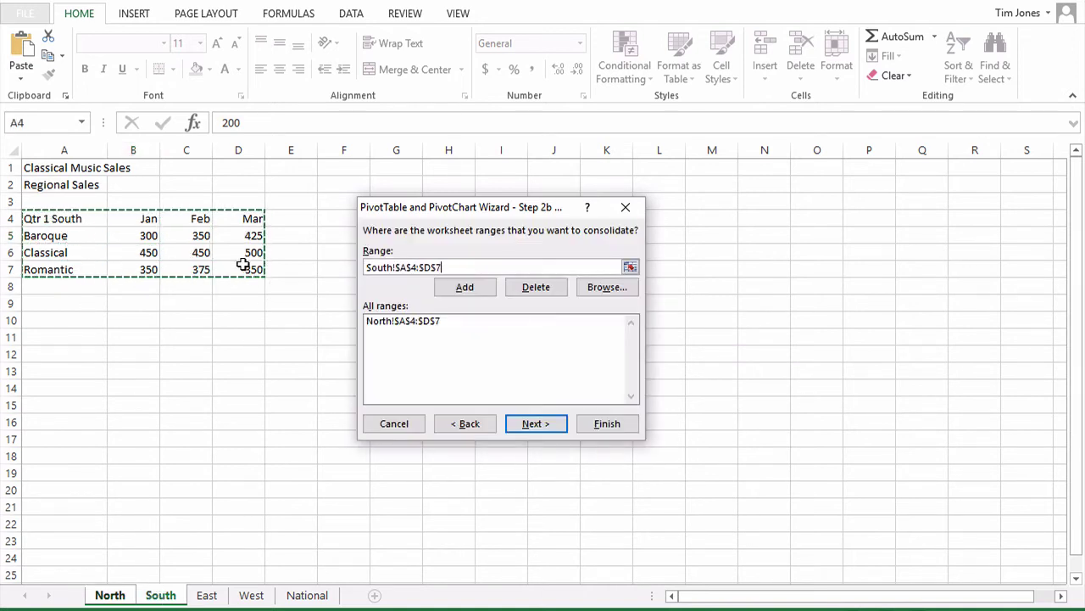
pyautogui.click(456, 287)
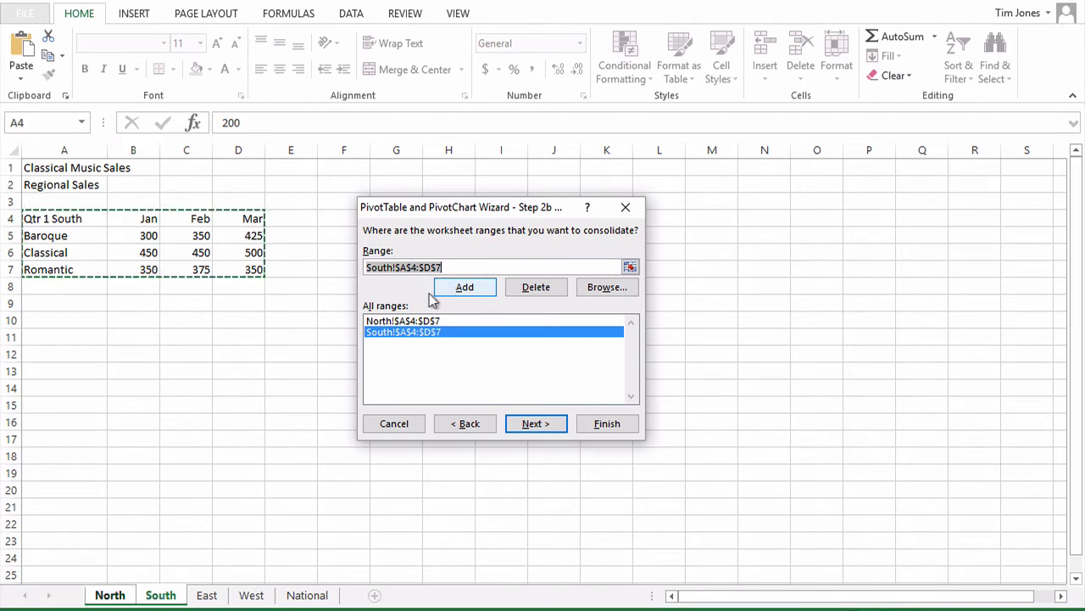
pyautogui.click(207, 595)
pyautogui.moveTo(47, 216); pyautogui.dragTo(253, 268)
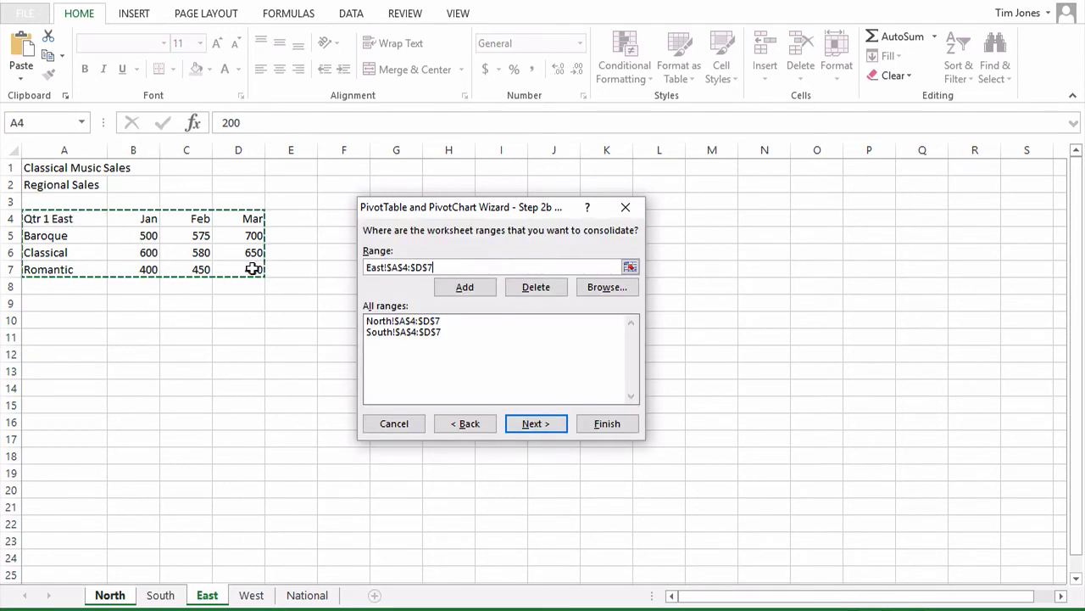
pyautogui.click(461, 289)
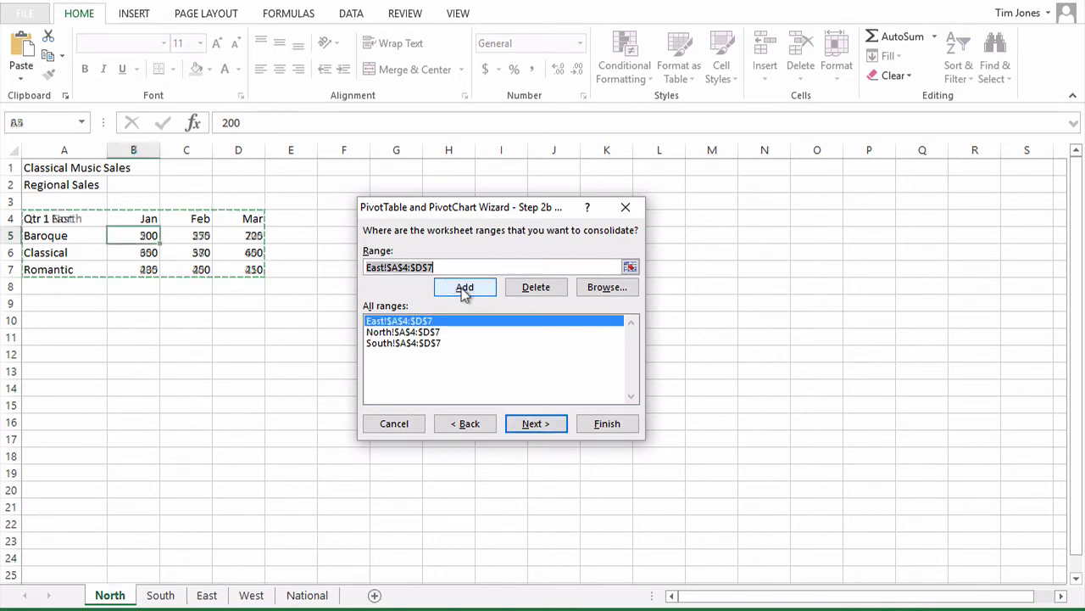
# - Add West!A4:E8, including April, to the ranges and advance to Step 3
pyautogui.click(250, 595)
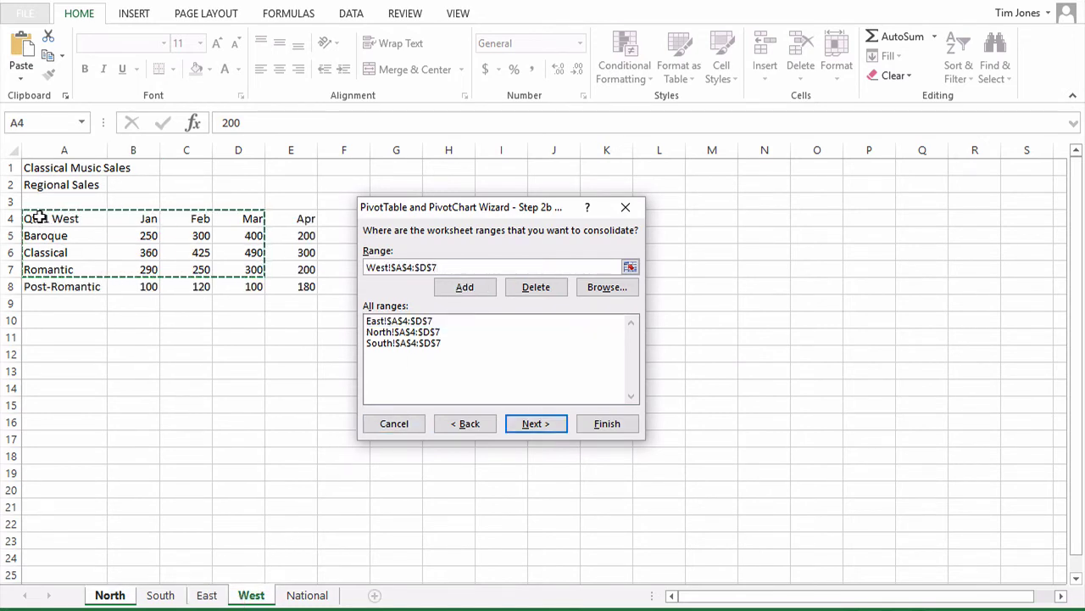
pyautogui.moveTo(39, 217); pyautogui.dragTo(299, 290)
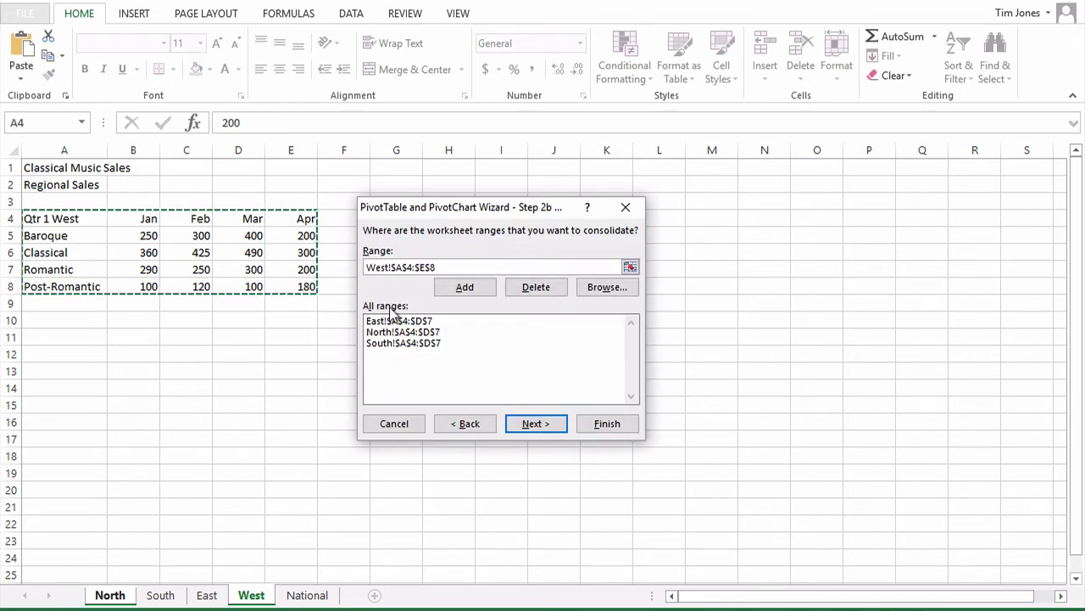
pyautogui.click(462, 288)
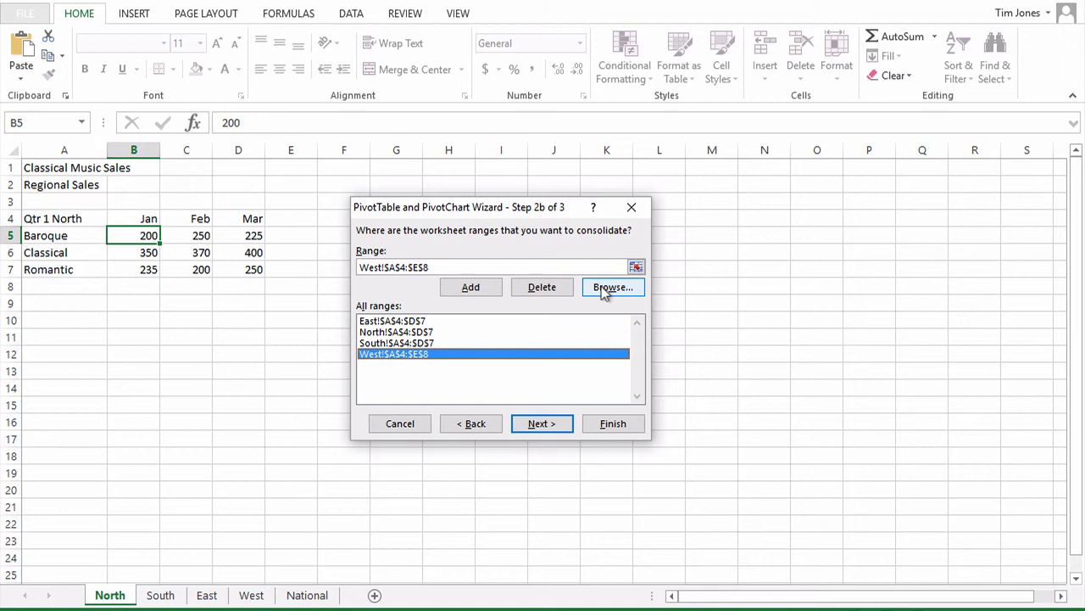
pyautogui.click(536, 426)
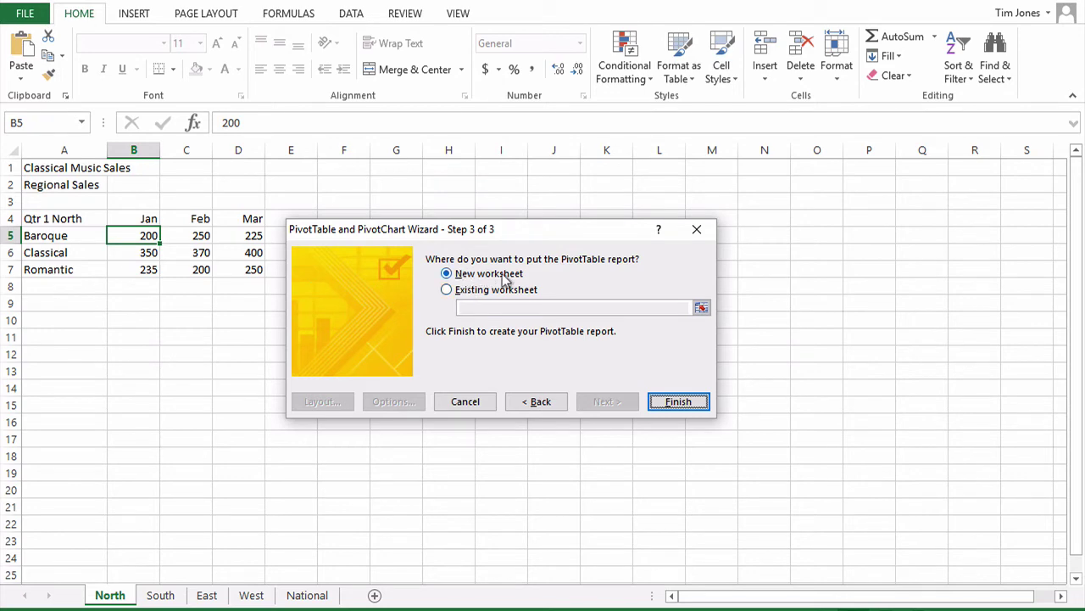
# - Finish the wizard, placing the consolidated PivotTable on a new worksheet
pyautogui.click(660, 401)
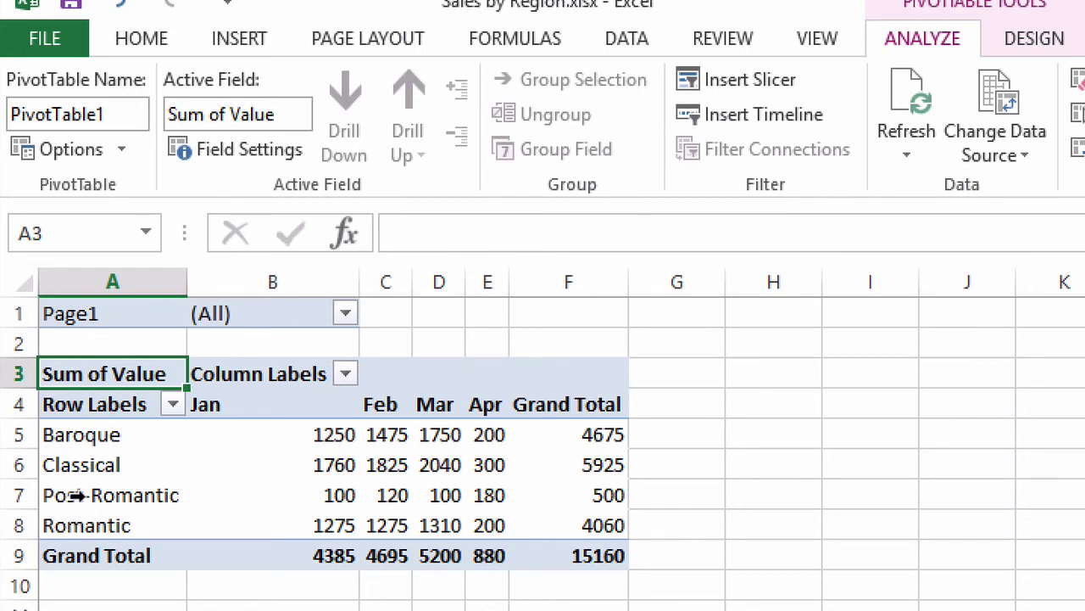
# - Drag the Post-Romantic row so it sits below Romantic, just above the Grand Total
pyautogui.click(76, 494)
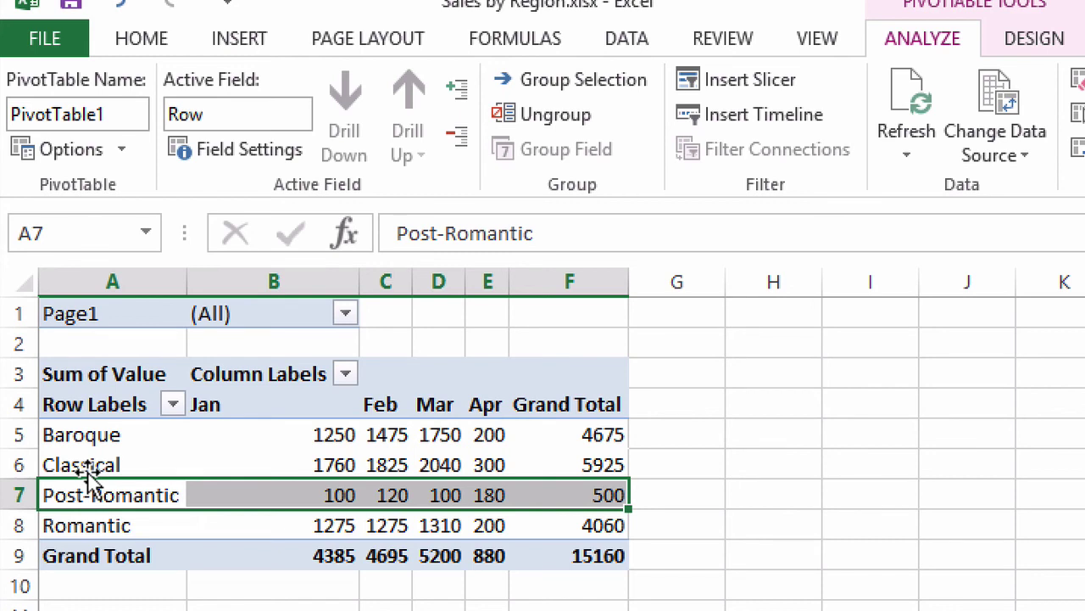
pyautogui.moveTo(71, 484); pyautogui.dragTo(82, 519)
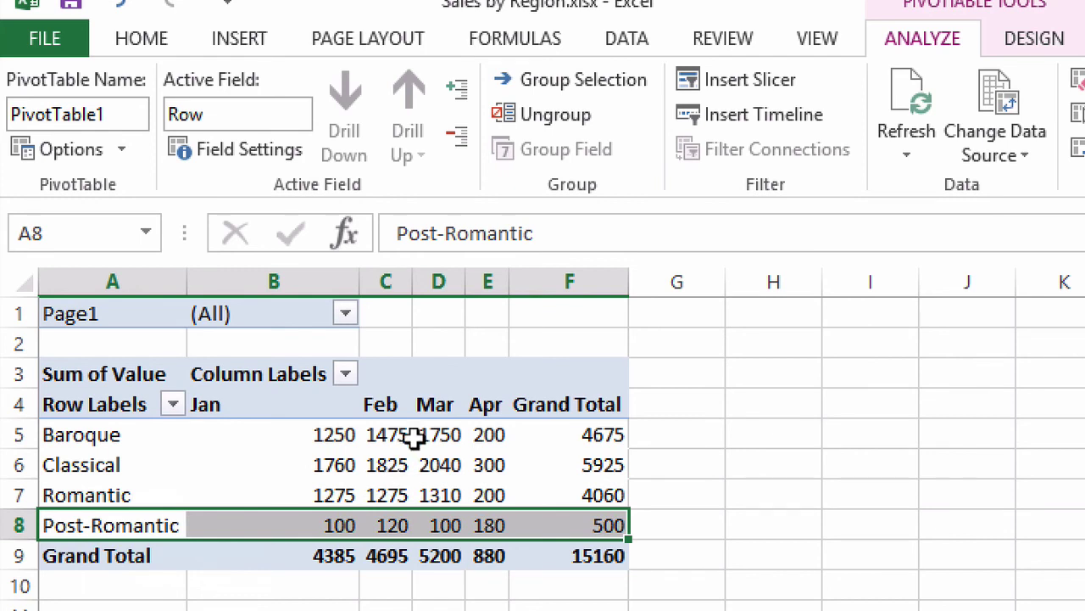
pyautogui.click(484, 384)
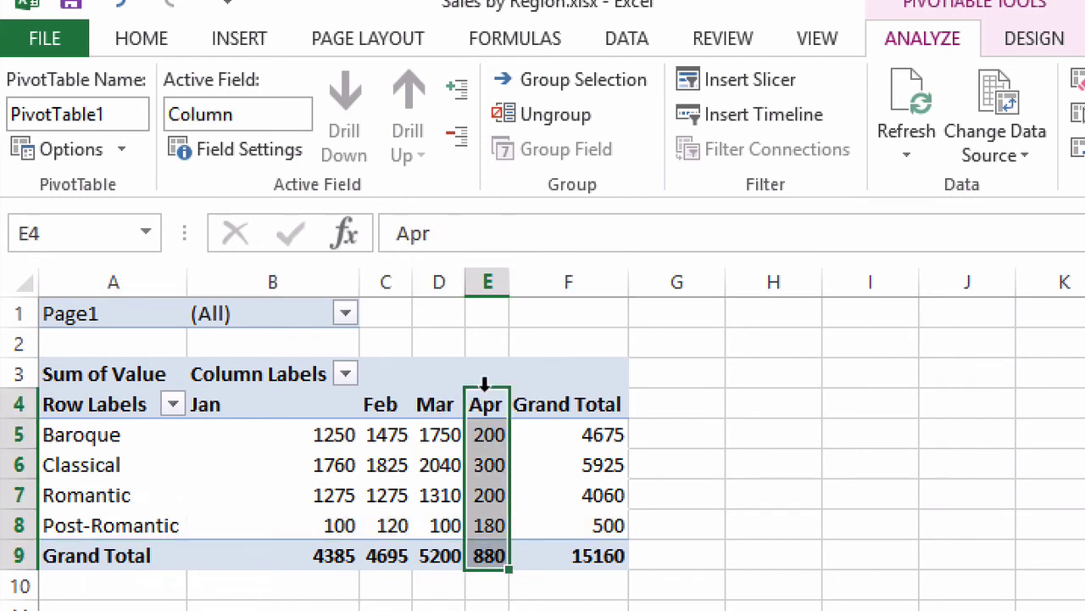